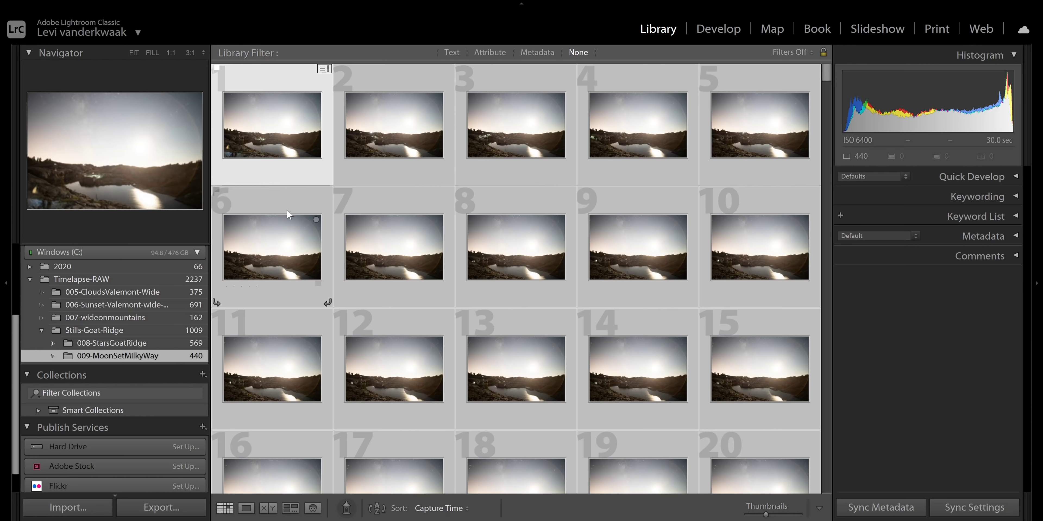
Read the metadata from the files for all selected photos in the 009-MoonSetMilkyWay folder
{"action": "right_click", "coordinate": [299, 263]}
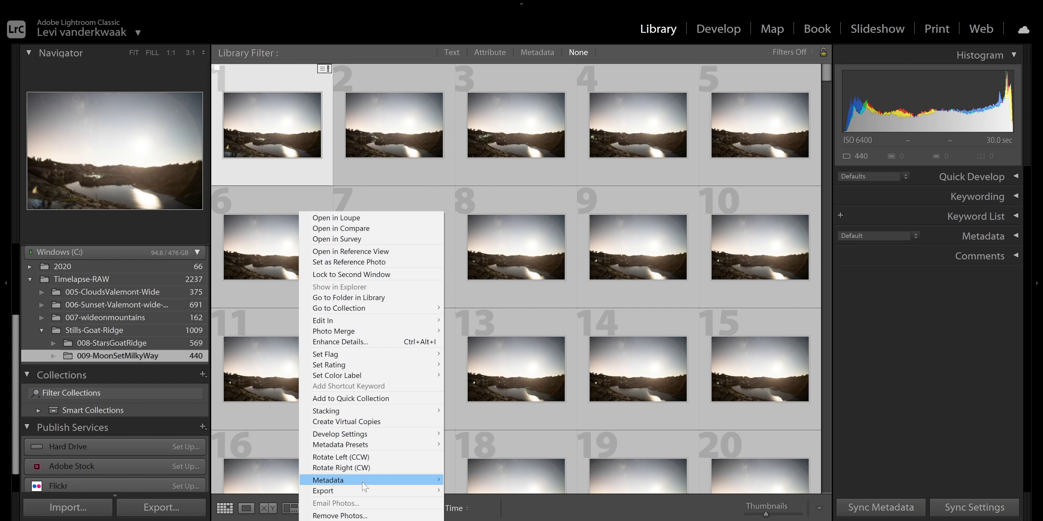
{"action": "mouse_move", "coordinate": [363, 485]}
{"action": "left_click", "coordinate": [486, 489]}
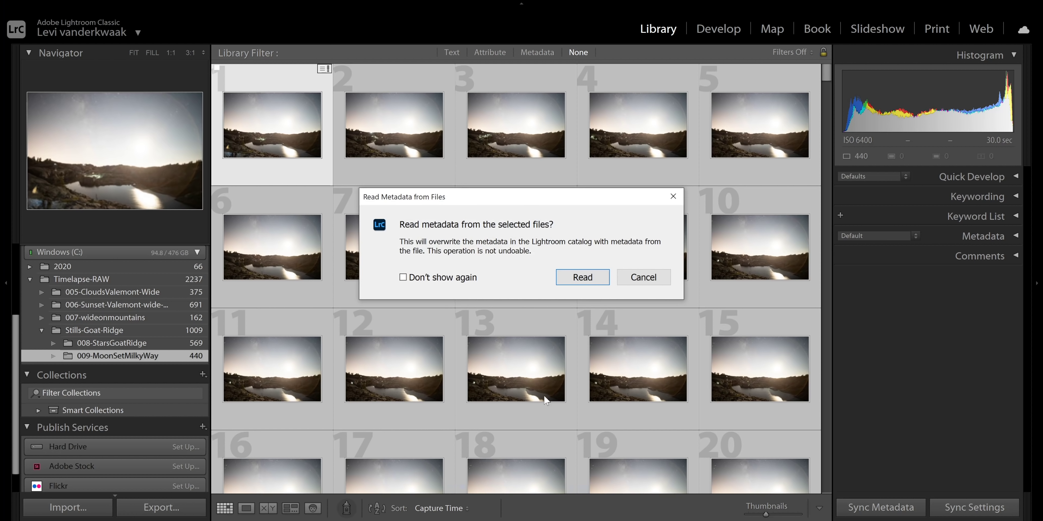
{"action": "left_click", "coordinate": [581, 278]}
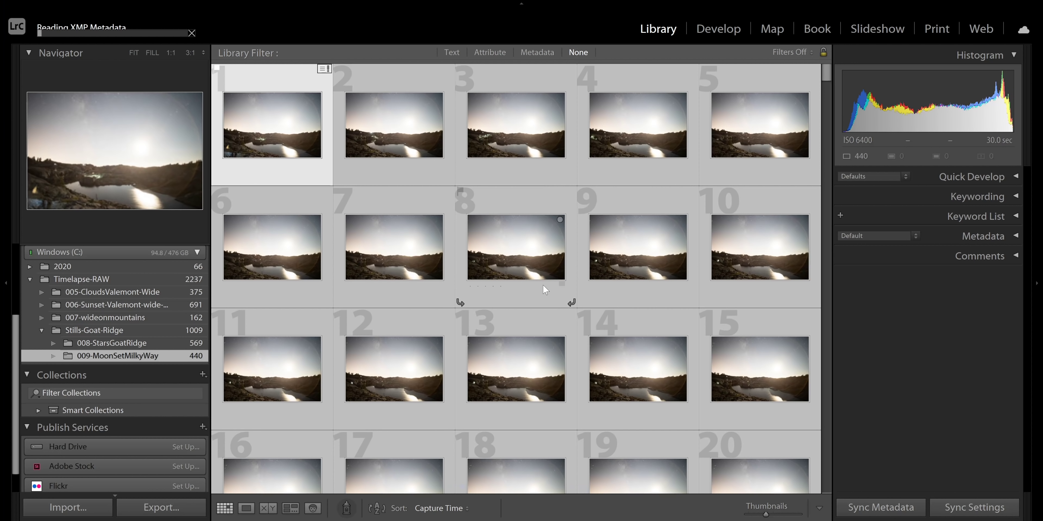
Show the filmstrip in the Develop module and filter the photos with the 01 LRT5 Keyframes preset
{"action": "key", "text": "F6"}
{"action": "left_click", "coordinate": [720, 31]}
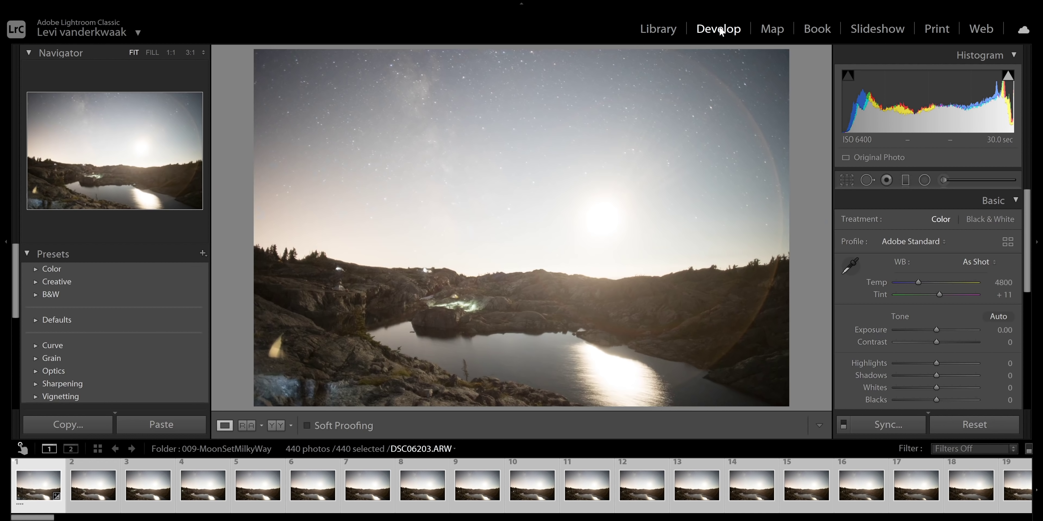
{"action": "left_click", "coordinate": [969, 449]}
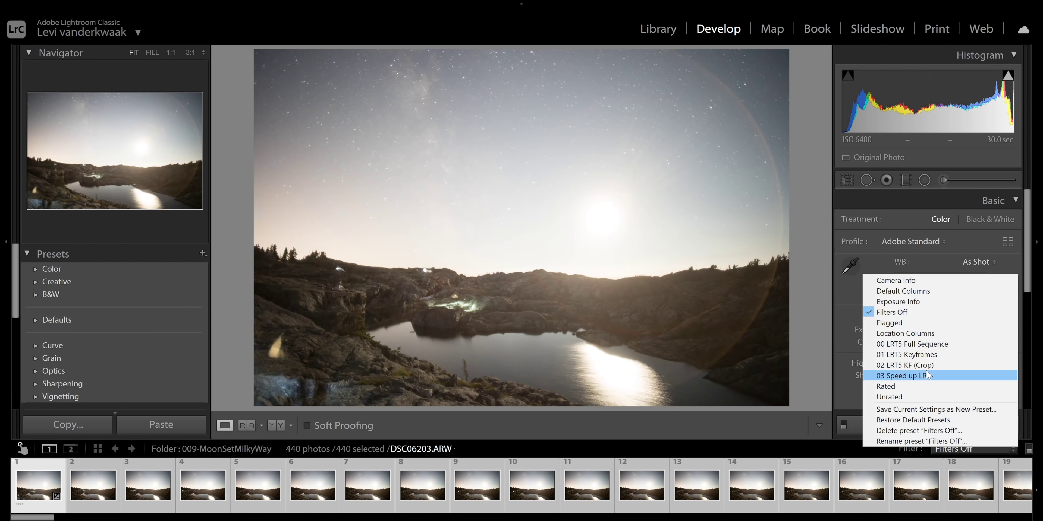
{"action": "left_click", "coordinate": [943, 354]}
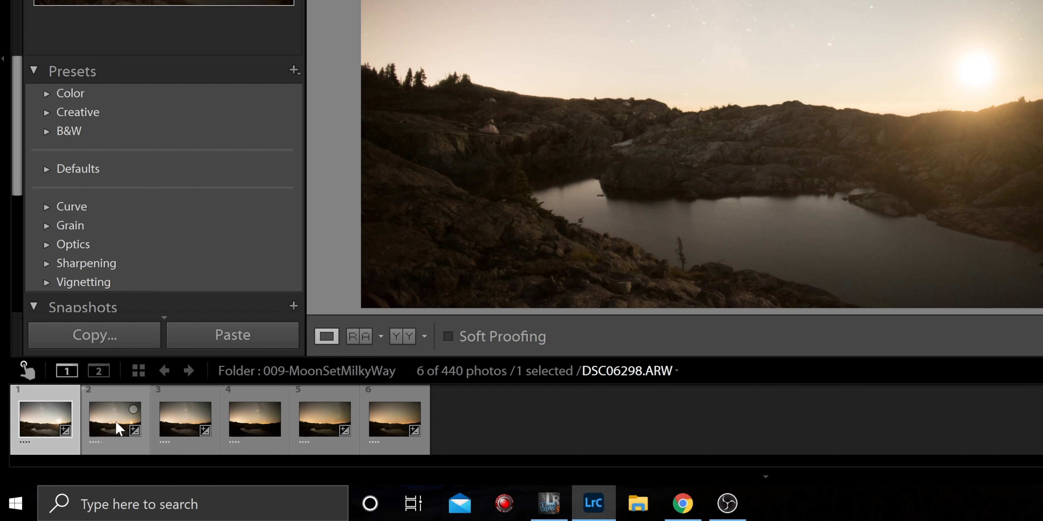
Grade keyframe DSC06333.ARW: temperature 4013, tint +18, exposure −0.28, contrast +12, highlights +21, shadows +78, whites −21, blacks −54
{"action": "left_click", "coordinate": [277, 425]}
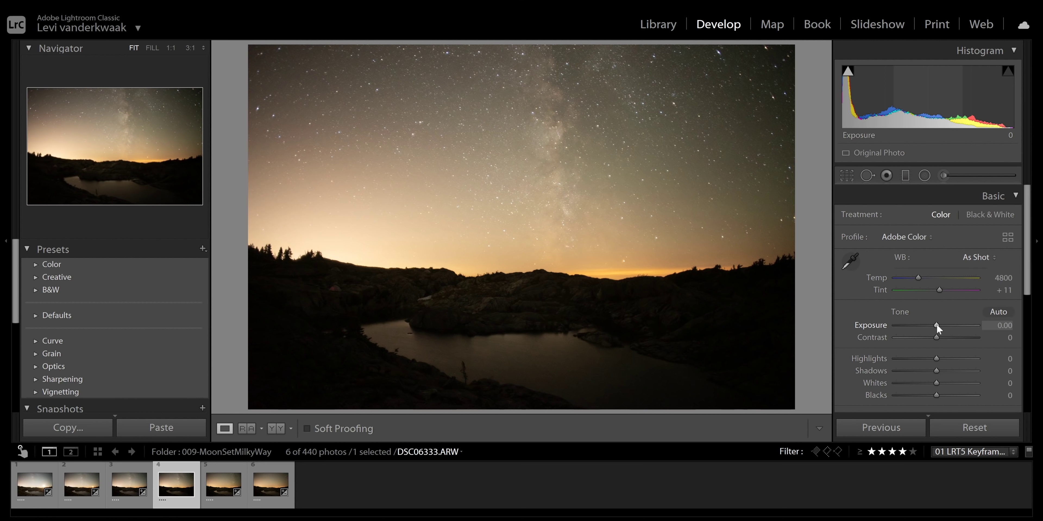
{"action": "left_click_drag", "start_coordinate": [935, 325], "coordinate": [943, 324]}
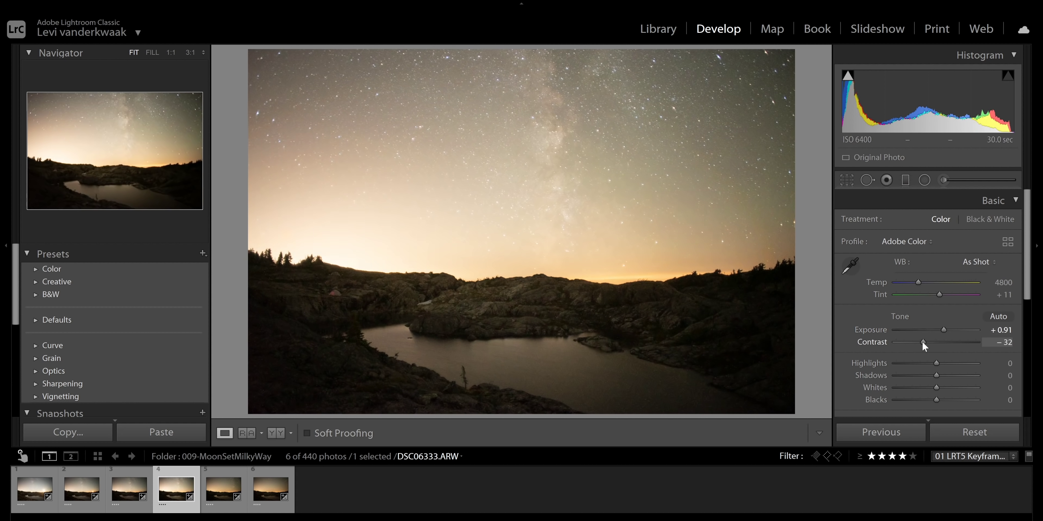
{"action": "left_click_drag", "start_coordinate": [917, 278], "coordinate": [913, 278]}
{"action": "left_click_drag", "start_coordinate": [943, 330], "coordinate": [934, 329]}
{"action": "left_click_drag", "start_coordinate": [936, 375], "coordinate": [972, 372]}
{"action": "mouse_move", "coordinate": [913, 283]}
{"action": "left_mouse_down"}
{"action": "mouse_move", "coordinate": [937, 283]}
{"action": "mouse_move", "coordinate": [910, 281]}
{"action": "left_mouse_up"}
{"action": "scroll", "coordinate": [939, 361], "scroll_direction": "down", "scroll_amount": 5}
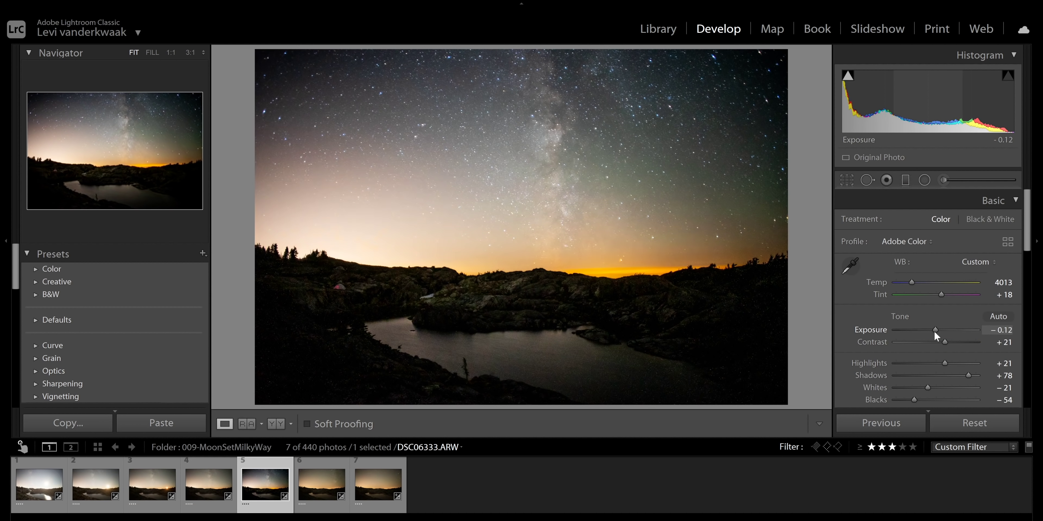
{"action": "left_click_drag", "start_coordinate": [943, 342], "coordinate": [935, 333]}
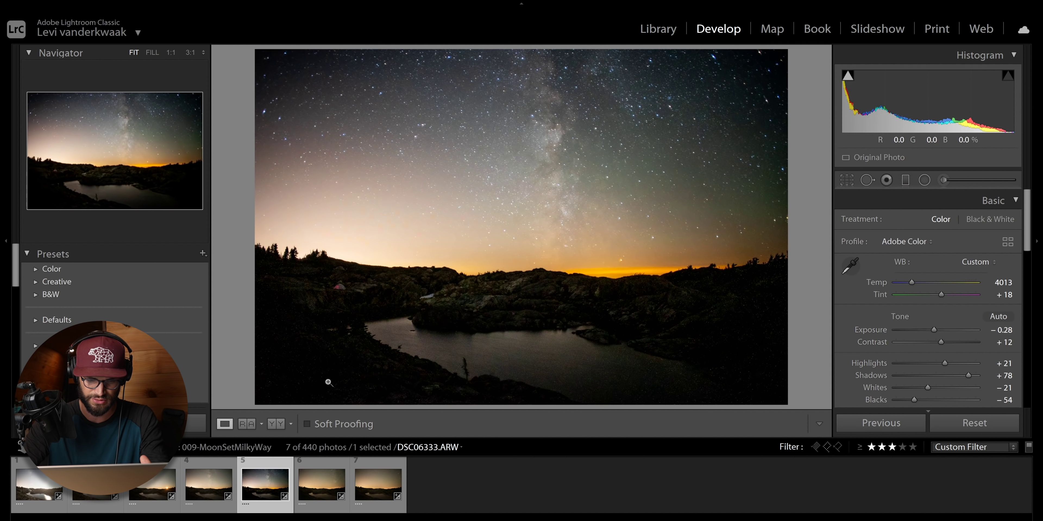
Copy the develop settings of DSC06333.ARW and paste them onto the first keyframe, DSC06204.ARW
{"action": "key", "text": "ctrl+shift+c"}
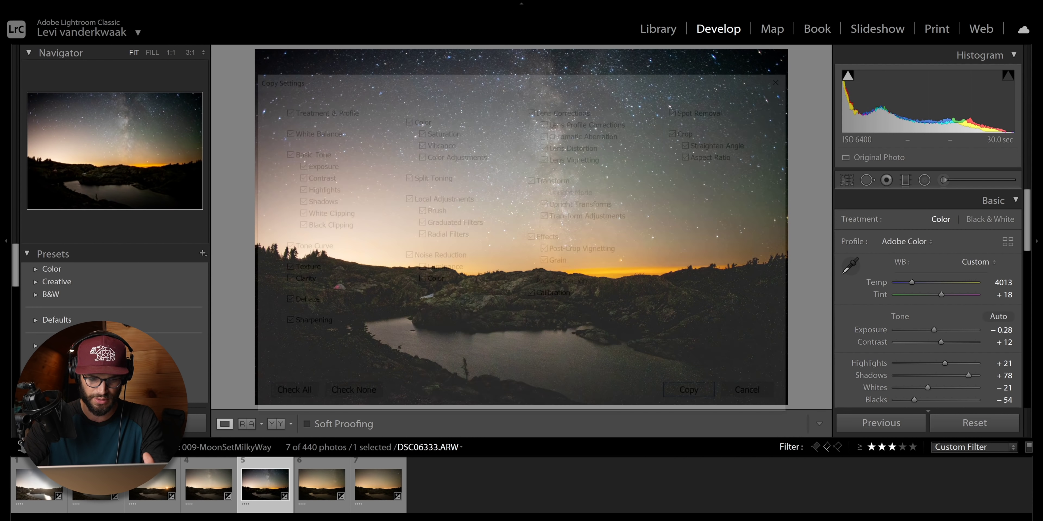
{"action": "left_click", "coordinate": [694, 397]}
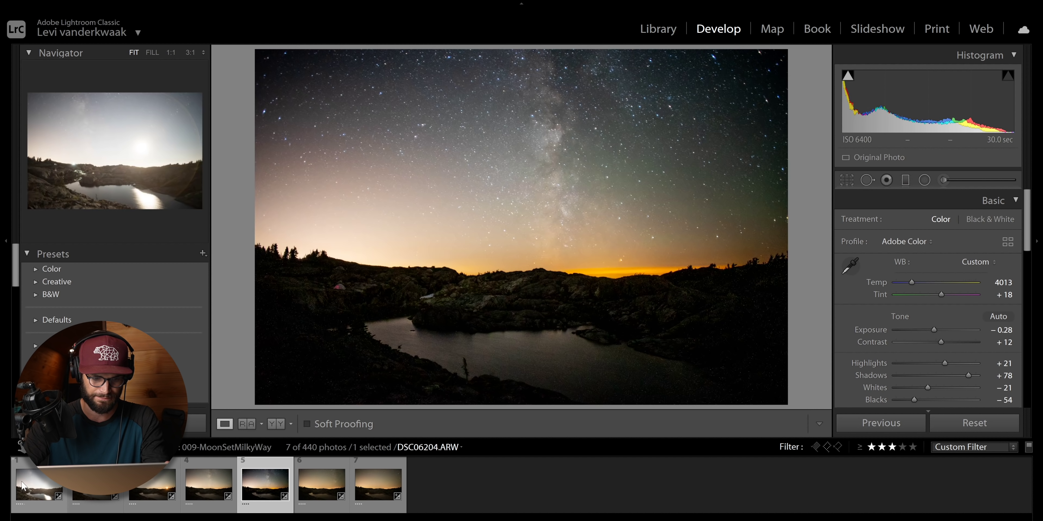
{"action": "left_click", "coordinate": [29, 487]}
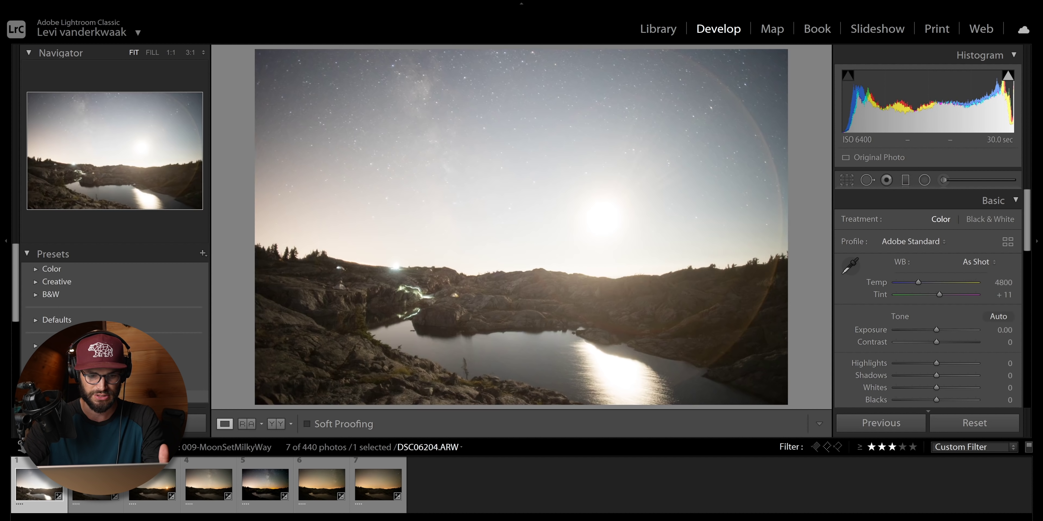
{"action": "key", "text": "ctrl+shift+v"}
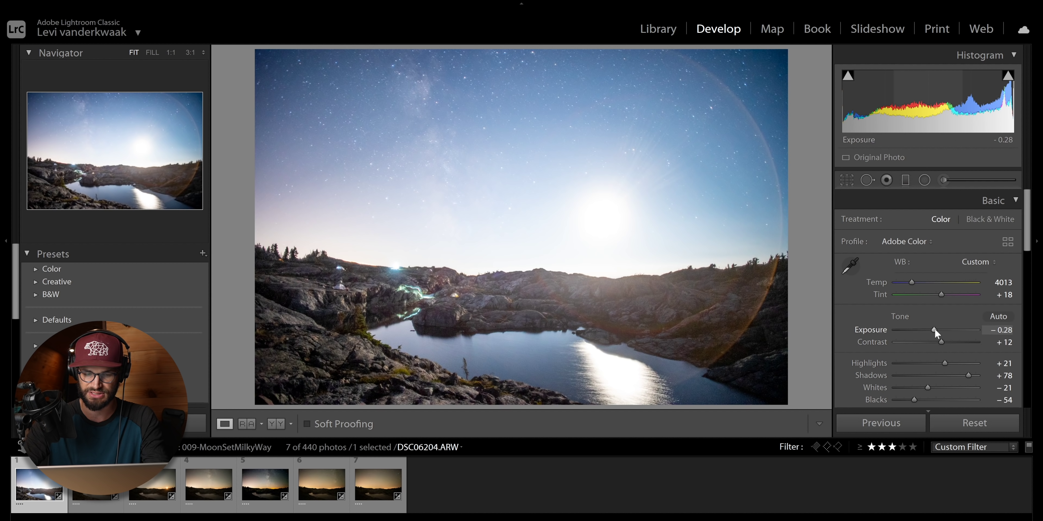
Adjust the first keyframe to exposure −1.50, highlights −12, temperature 4211, tint +11 and saturation +29
{"action": "left_click_drag", "start_coordinate": [933, 331], "coordinate": [930, 330]}
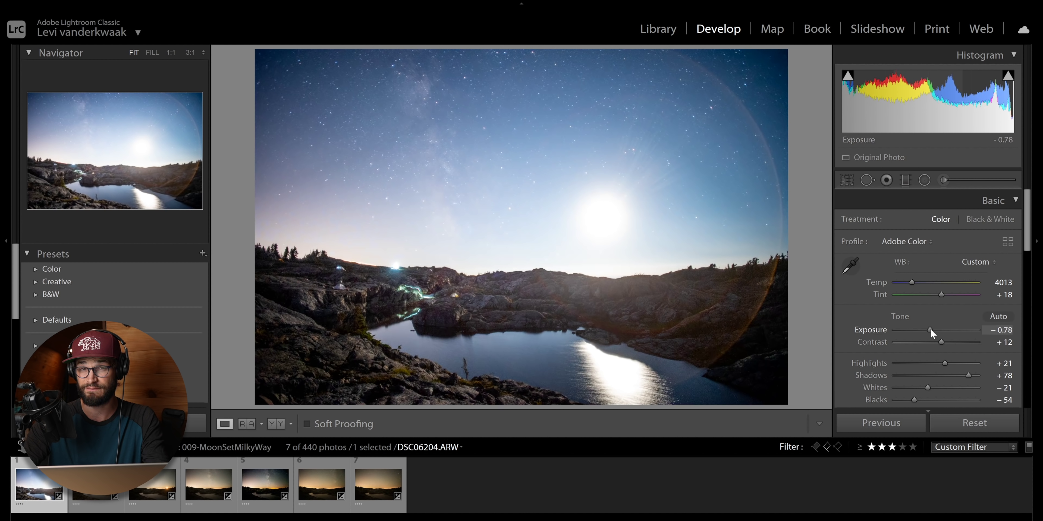
{"action": "left_click_drag", "start_coordinate": [929, 328], "coordinate": [921, 330]}
{"action": "left_click_drag", "start_coordinate": [944, 363], "coordinate": [933, 362]}
{"action": "left_click_drag", "start_coordinate": [921, 330], "coordinate": [924, 331]}
{"action": "mouse_move", "coordinate": [908, 284]}
{"action": "left_mouse_down"}
{"action": "mouse_move", "coordinate": [942, 297]}
{"action": "mouse_move", "coordinate": [916, 285]}
{"action": "left_mouse_up"}
{"action": "scroll", "coordinate": [931, 316], "scroll_direction": "down", "scroll_amount": 5}
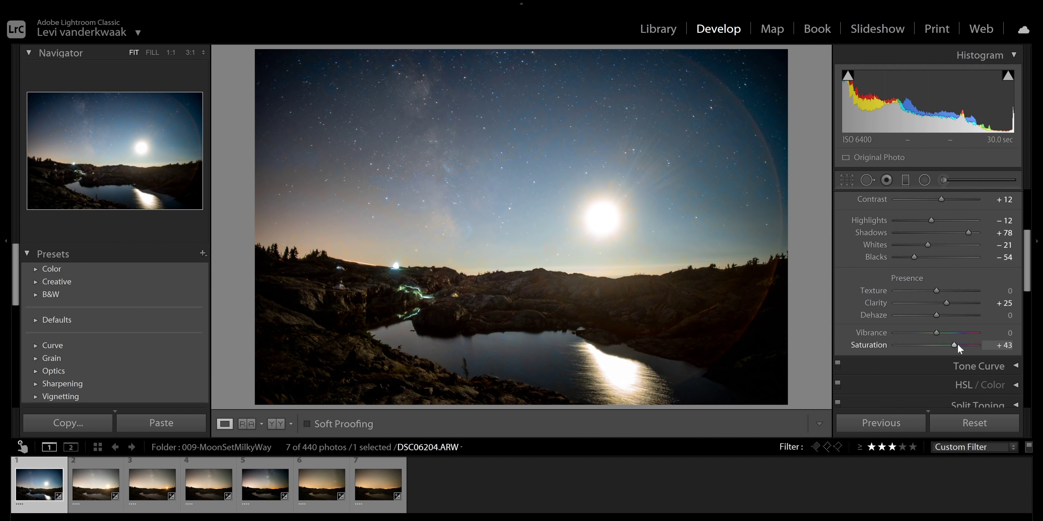
{"action": "left_click_drag", "start_coordinate": [954, 343], "coordinate": [947, 344]}
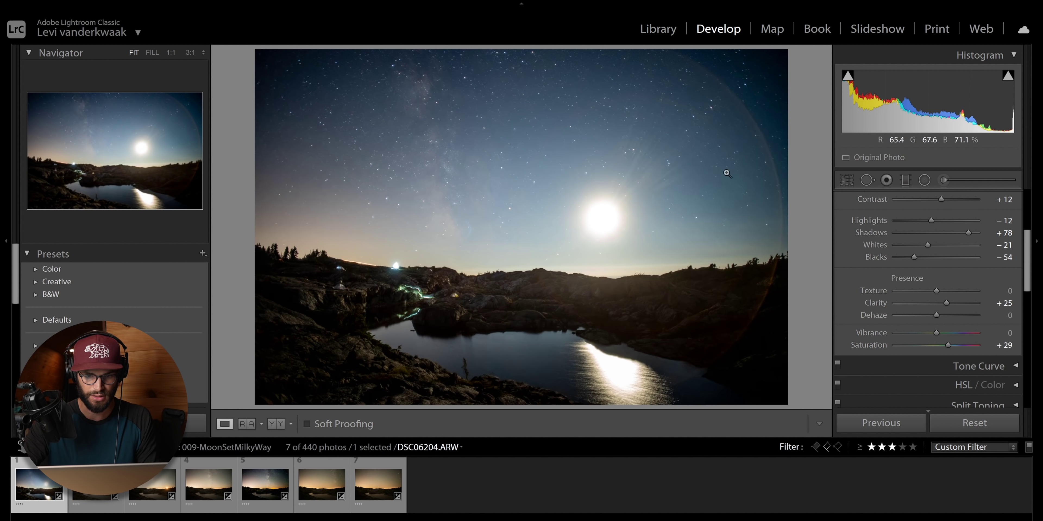
Copy all checked develop settings from the first keyframe and apply them to the second keyframe, DSC06267.ARW
{"action": "key", "text": "ctrl+shift+c"}
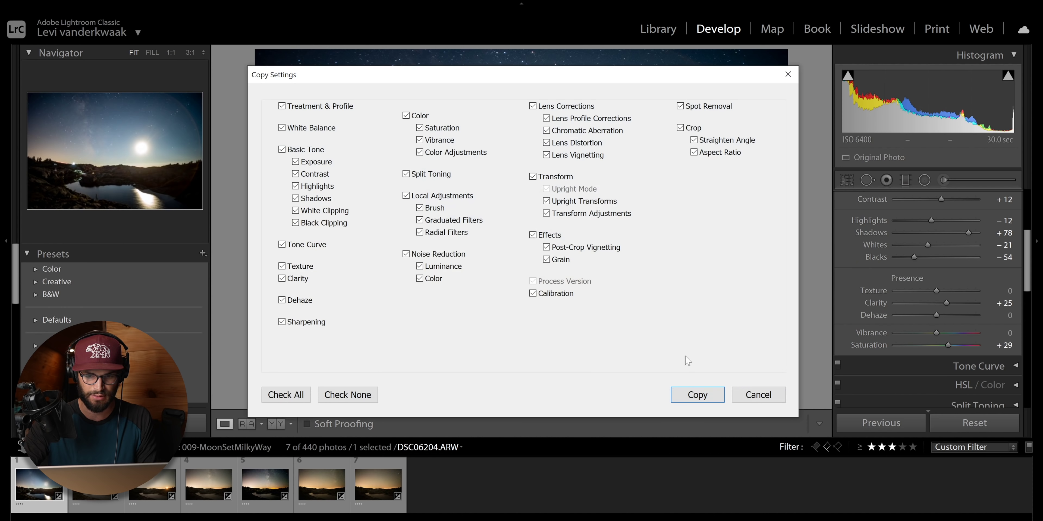
{"action": "key", "text": "Return"}
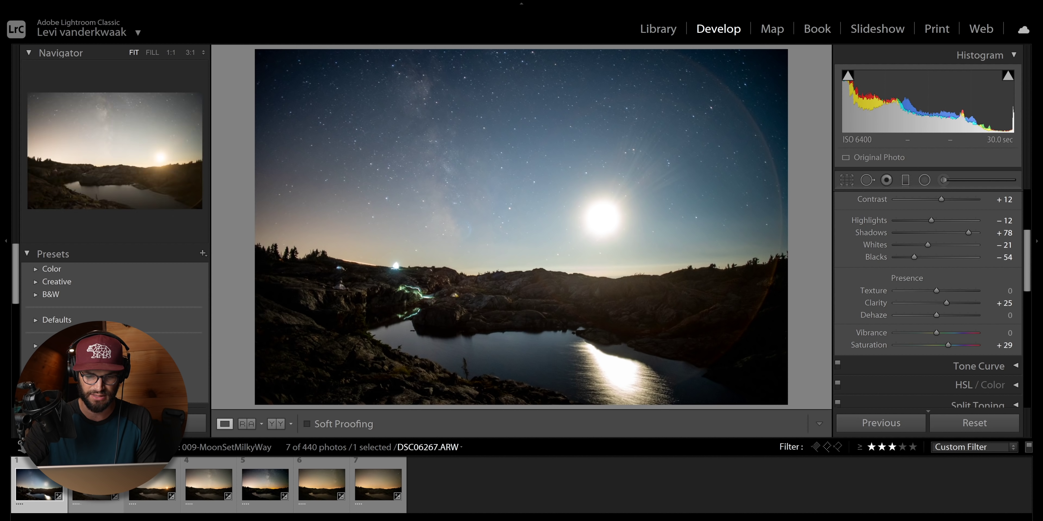
{"action": "left_click", "coordinate": [77, 481]}
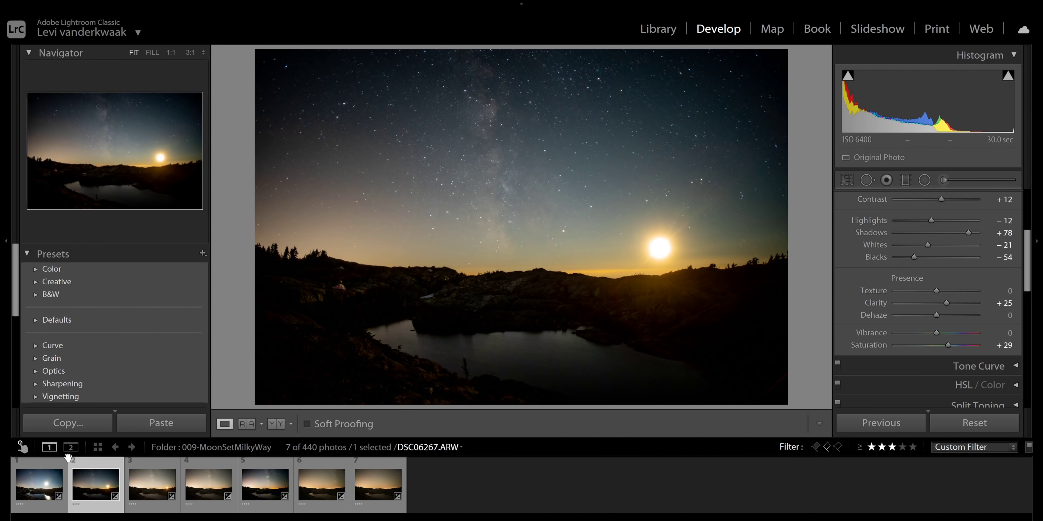
{"action": "scroll", "coordinate": [905, 231], "scroll_direction": "up", "scroll_amount": 4}
Match the third keyframe, DSC06298.ARW, to its neighbour with exposure −0.51, blacks −46 and temperature 3716
{"action": "key", "text": "Right"}
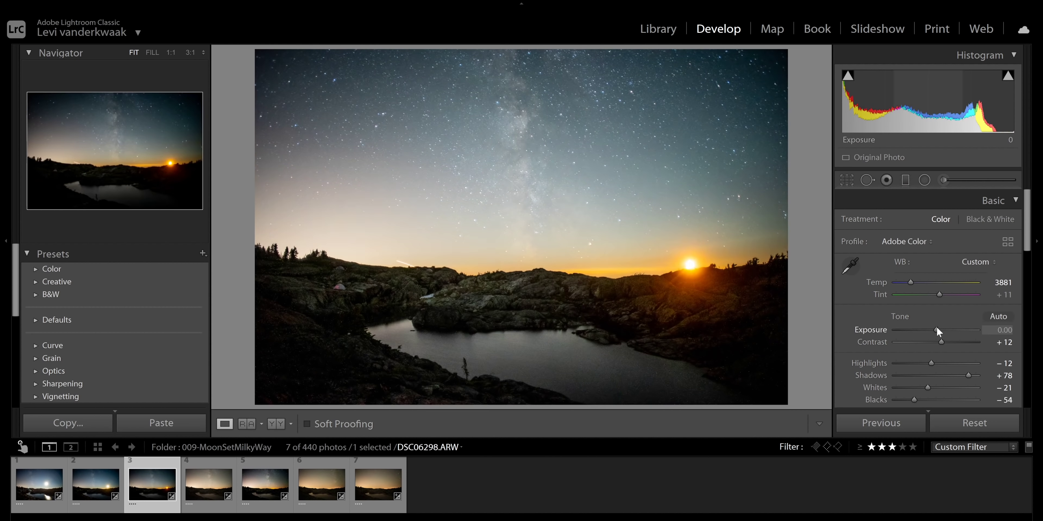
{"action": "key", "text": "Left"}
{"action": "key", "text": "Right"}
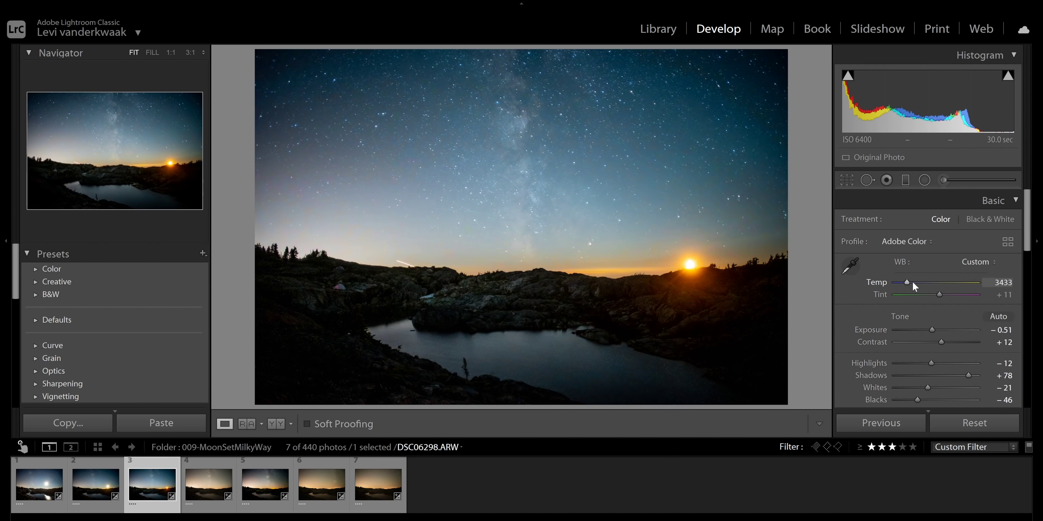
{"action": "key", "text": "Left"}
Paste the copied moonset grade onto the fourth keyframe, DSC06310.ARW
{"action": "left_click", "coordinate": [210, 489]}
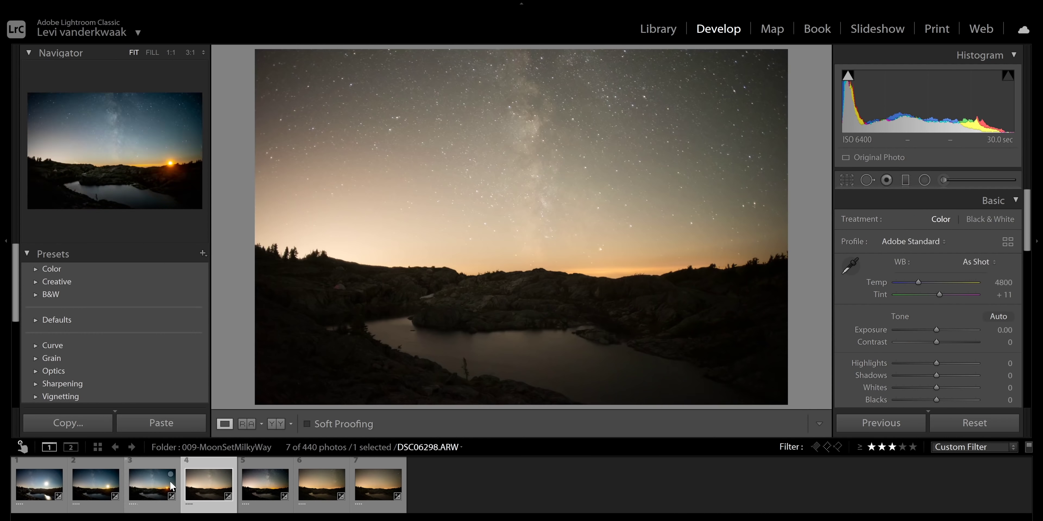
{"action": "left_click", "coordinate": [178, 423]}
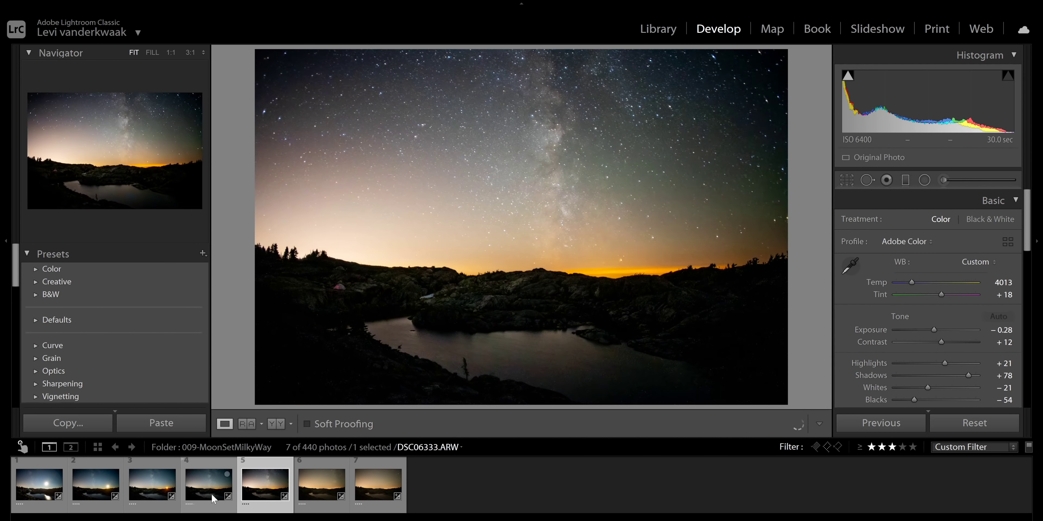
{"action": "key", "text": "Right"}
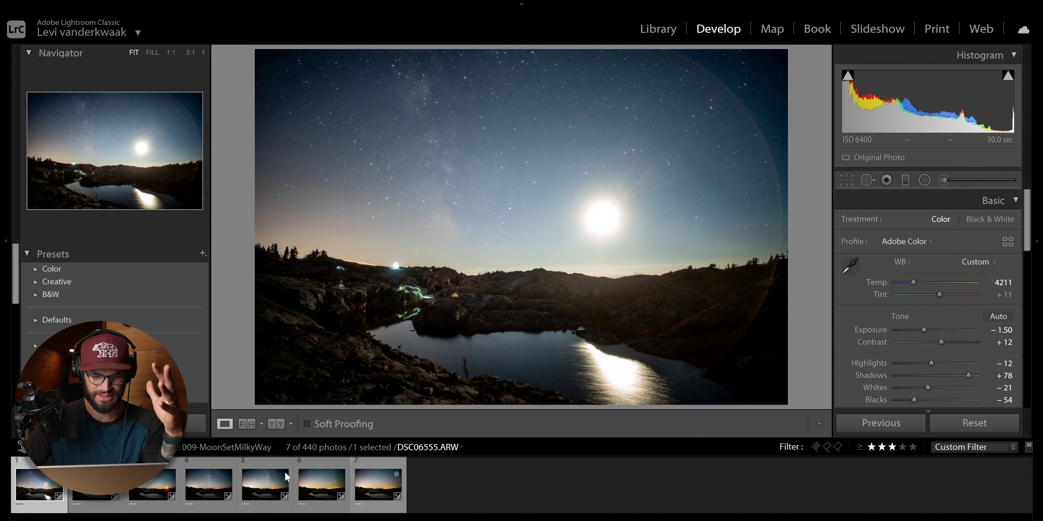
Compare the seven graded keyframes in sequence, checking how exposure and color change from one to the other
{"action": "key", "text": "Right"}
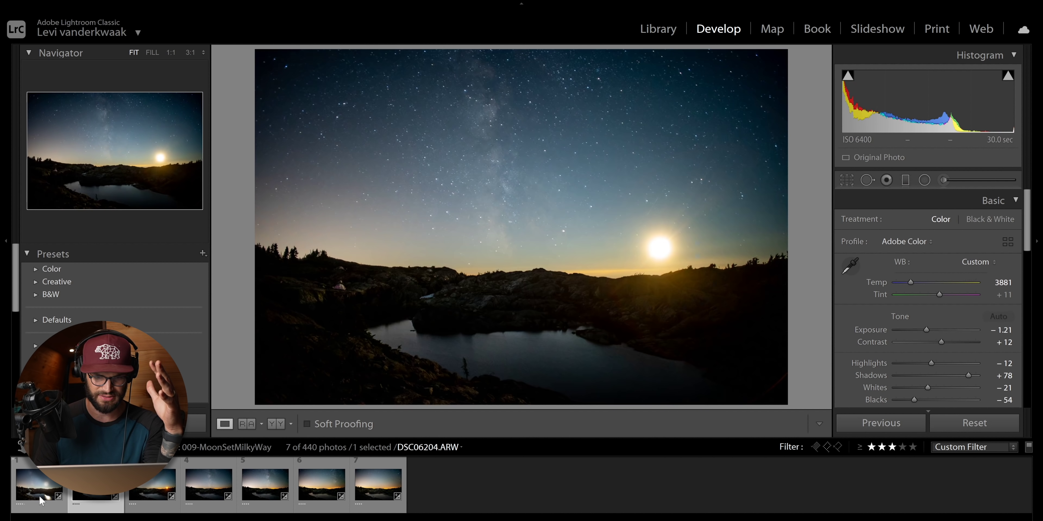
{"action": "key", "text": "Right"}
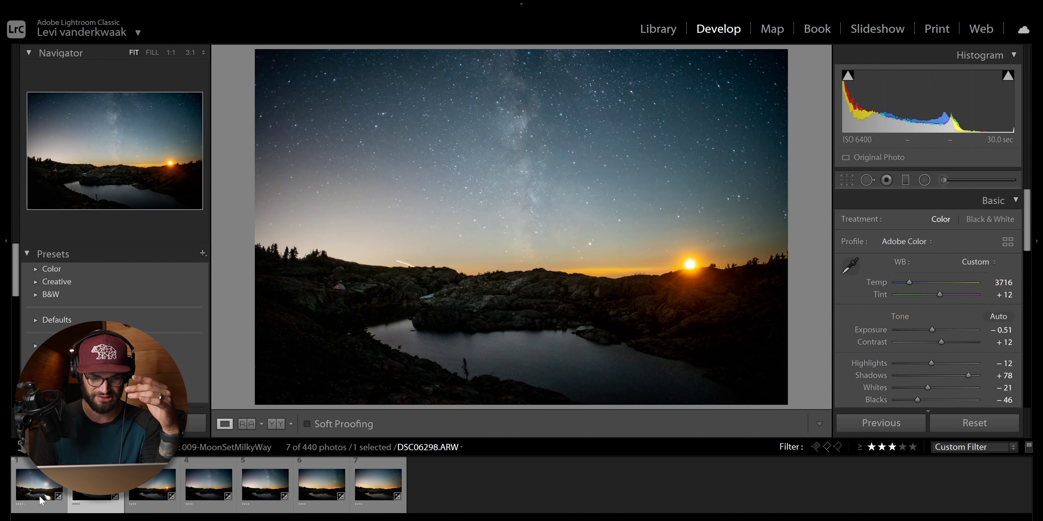
{"action": "left_click", "coordinate": [41, 501]}
{"action": "key", "text": "Right"}
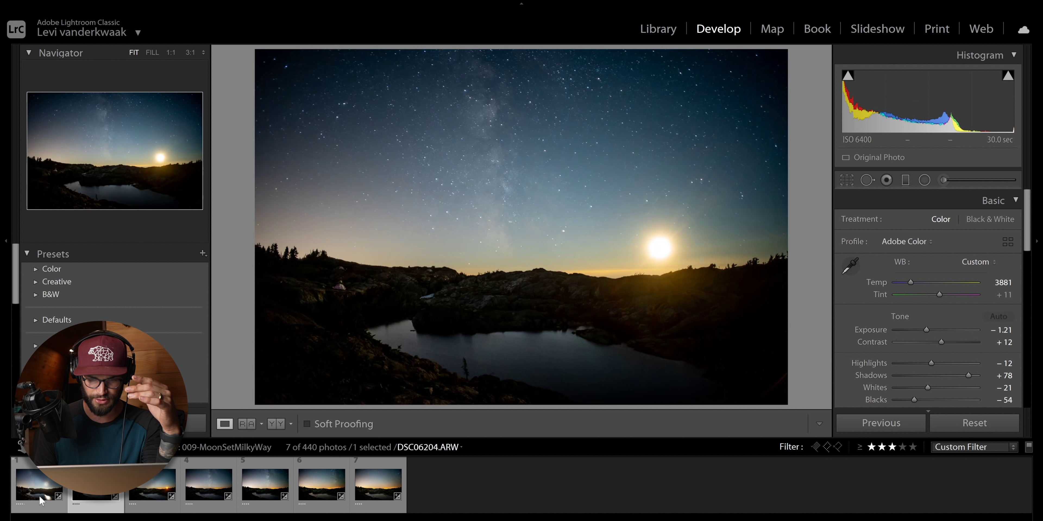
{"action": "key", "text": "Right"}
{"action": "key", "text": "Right"}
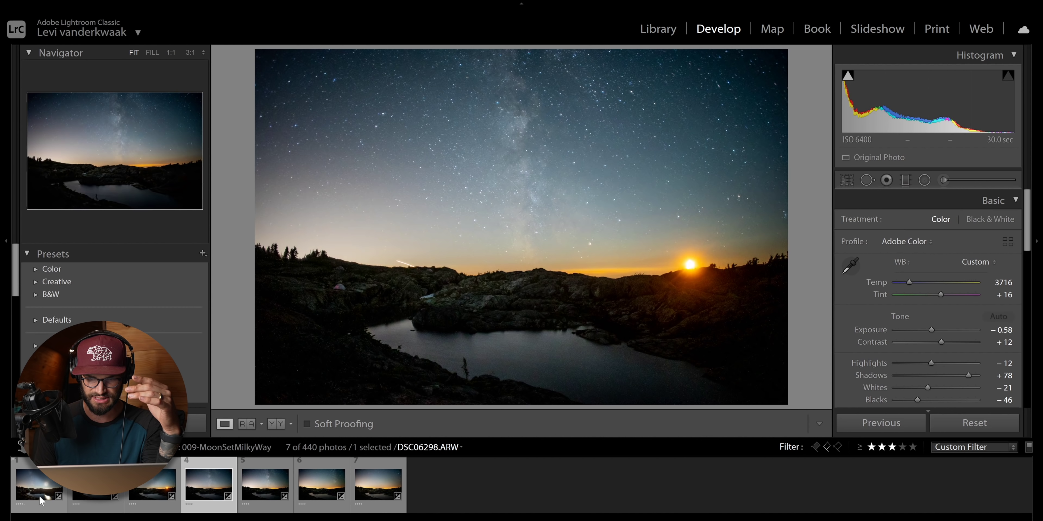
{"action": "key", "text": "Right"}
{"action": "key", "text": "Right"}
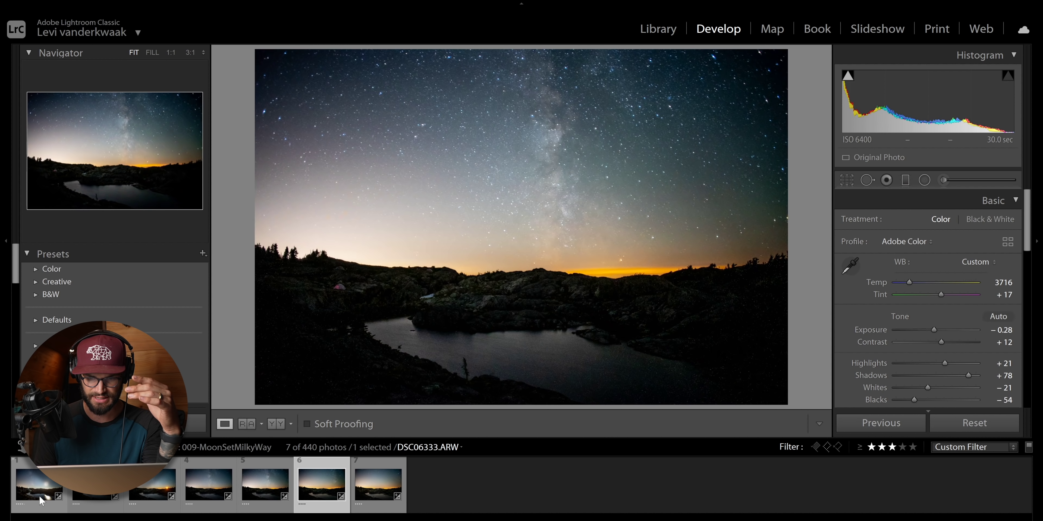
{"action": "key", "text": "Right"}
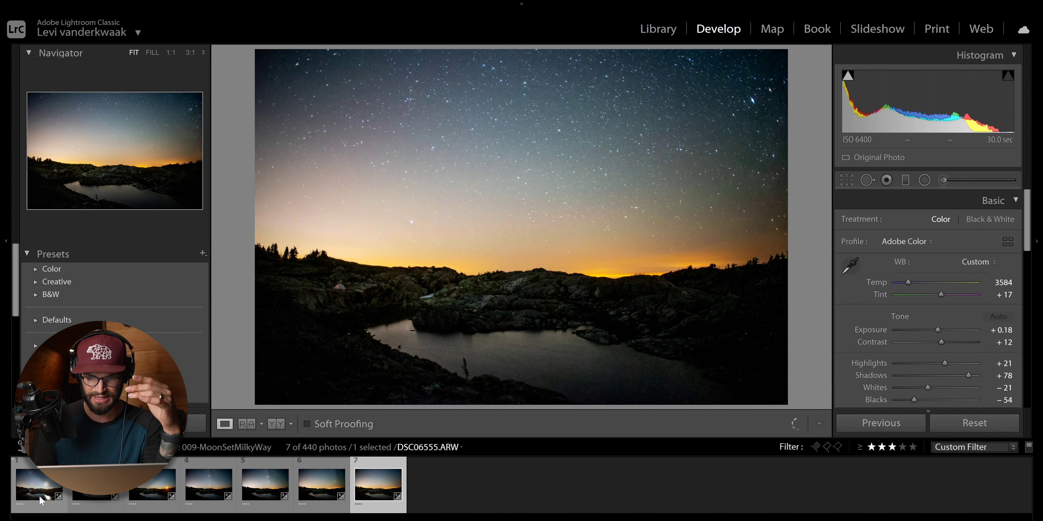
{"action": "key", "text": "Left"}
{"action": "key", "text": "Left"}
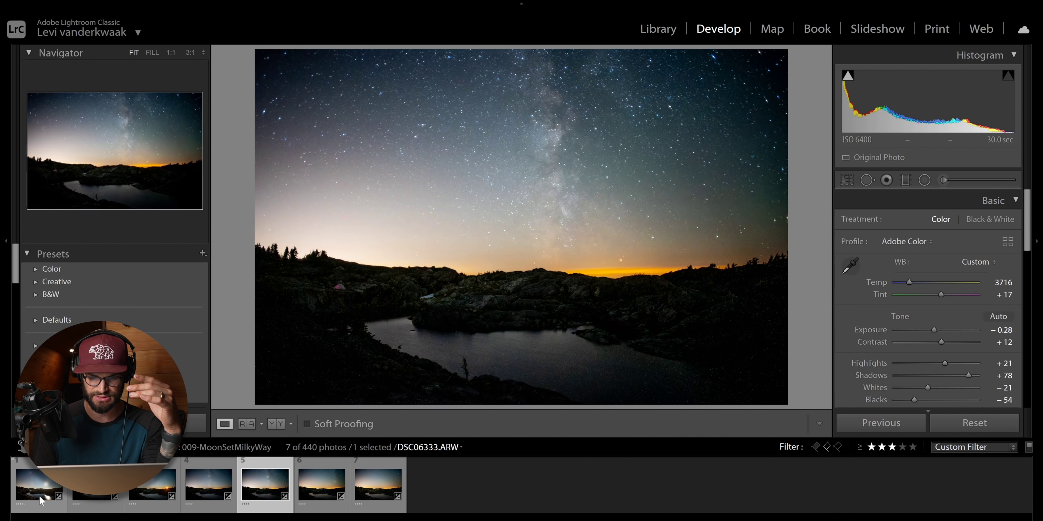
{"action": "key", "text": "Left"}
{"action": "key", "text": "Left"}
{"action": "key", "text": "Left"}
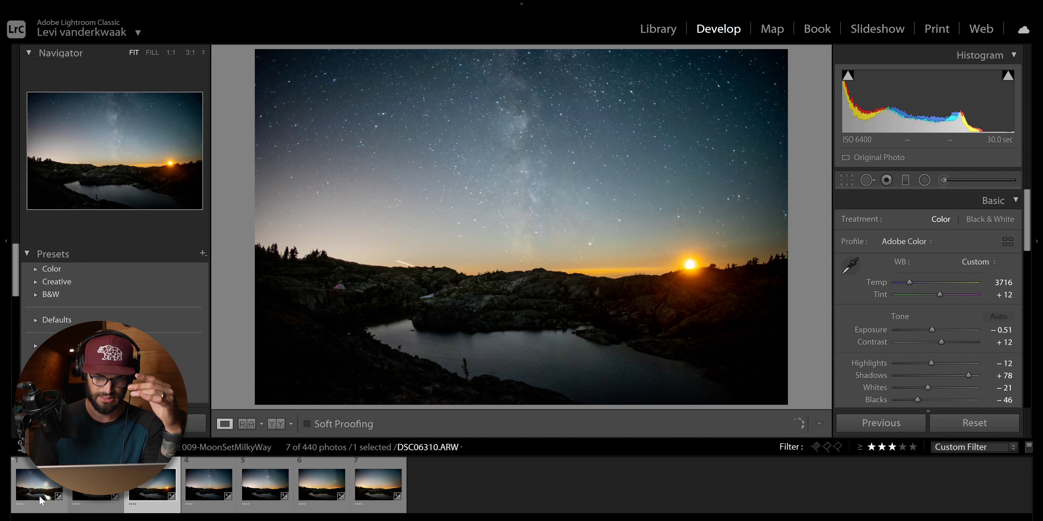
Switch to LRTimelapse and reload the edited keyframe metadata for the 009-MoonSetMilkyWay sequence
{"action": "left_click", "coordinate": [40, 497]}
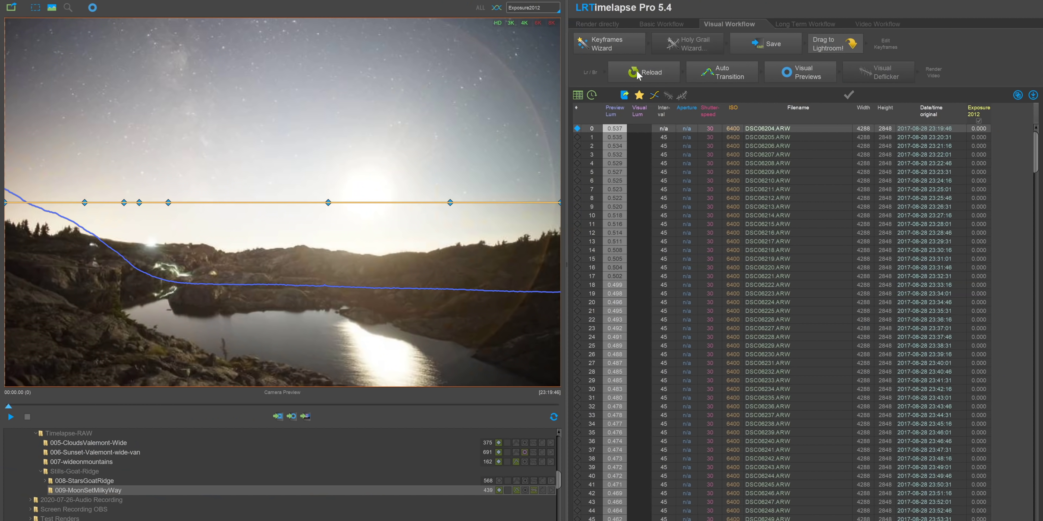
{"action": "left_click", "coordinate": [636, 74]}
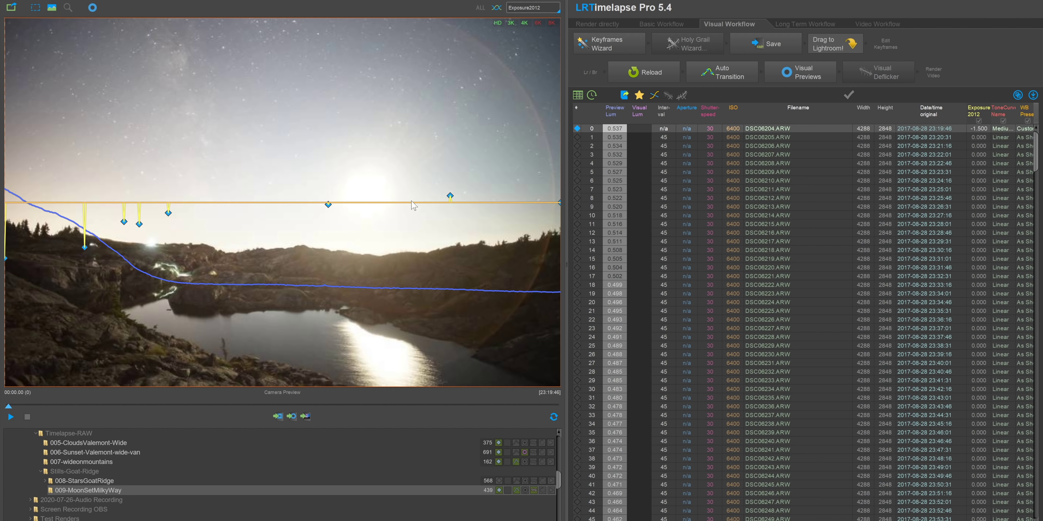
Calculate the automatic transitions between the keyframes across the 009-MoonSetMilkyWay sequence
{"action": "mouse_move", "coordinate": [8, 407]}
{"action": "left_mouse_down"}
{"action": "mouse_move", "coordinate": [88, 404]}
{"action": "mouse_move", "coordinate": [10, 401]}
{"action": "left_mouse_up"}
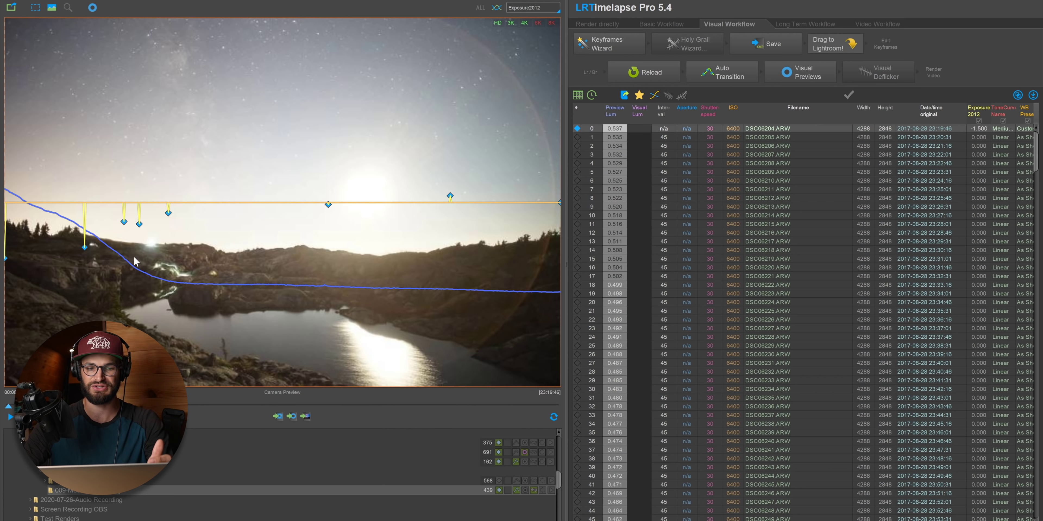
{"action": "left_click", "coordinate": [721, 75]}
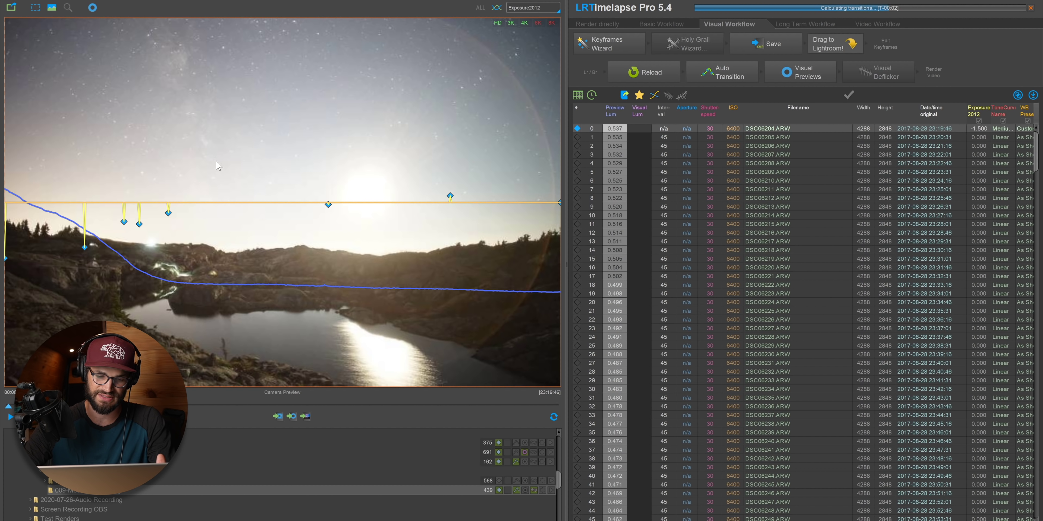
{"action": "left_click", "coordinate": [91, 255]}
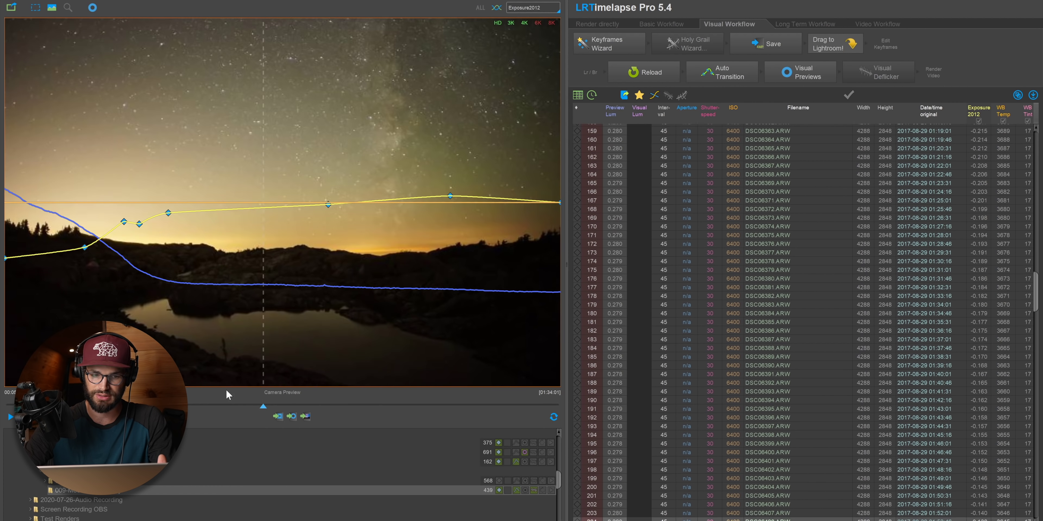
Scrub through the sequence to check the transitions, return to the first frame, and start generating the visual previews
{"action": "left_click", "coordinate": [1, 397]}
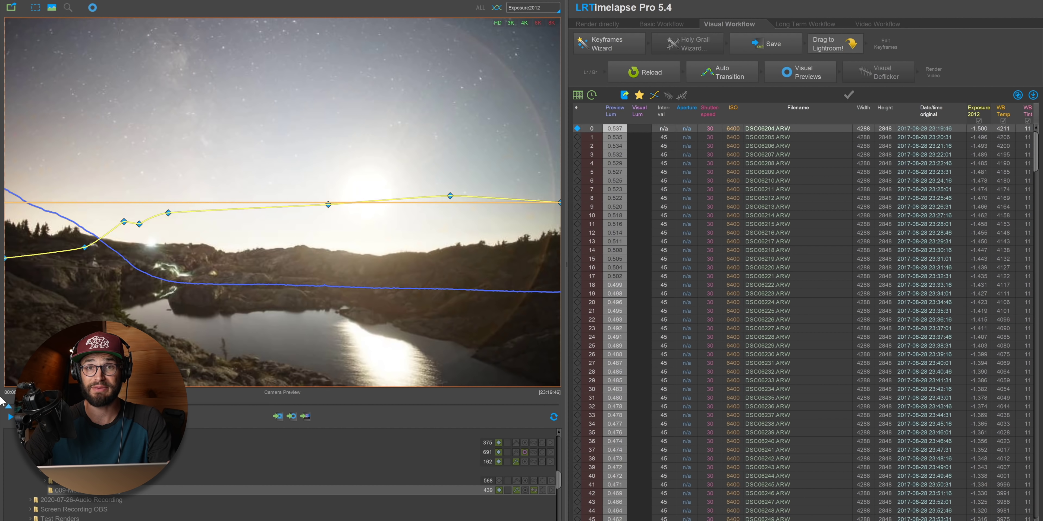
{"action": "left_click_drag", "start_coordinate": [1, 398], "coordinate": [337, 407]}
{"action": "left_click_drag", "start_coordinate": [273, 415], "coordinate": [2, 408]}
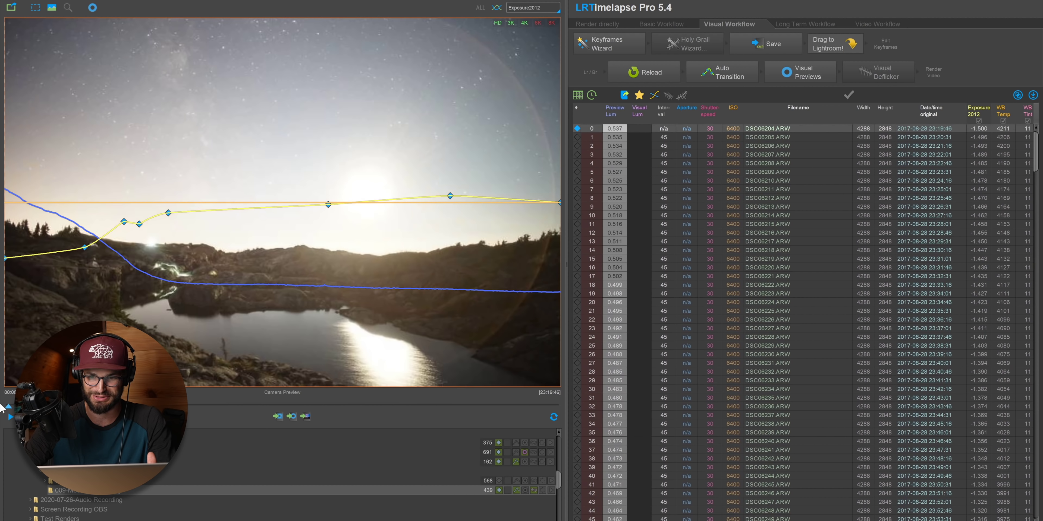
{"action": "left_click", "coordinate": [795, 72]}
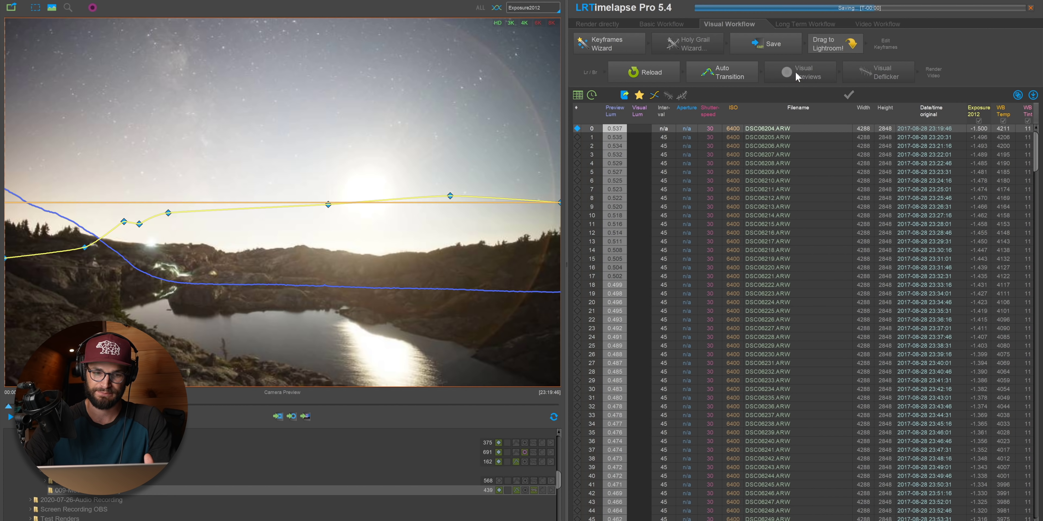